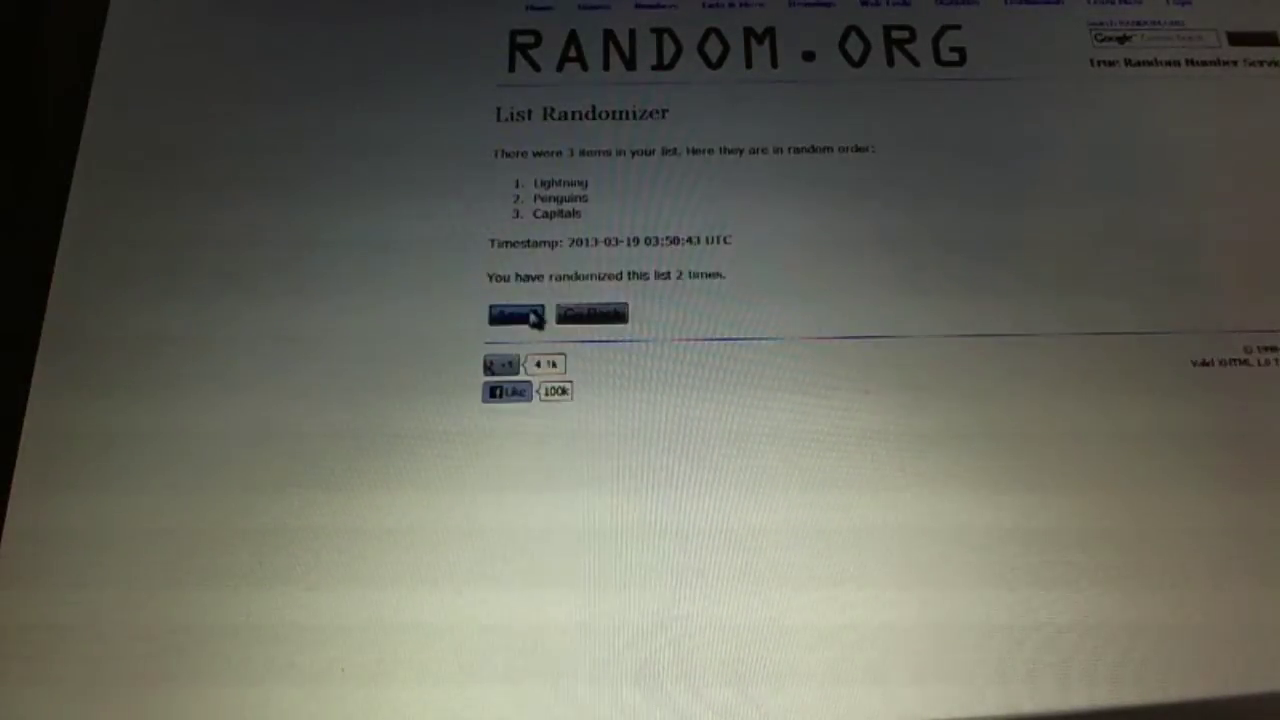
Reshuffle the three-team list, go back to the Leafs and Lightning list, and reshuffle it.
click(515, 315)
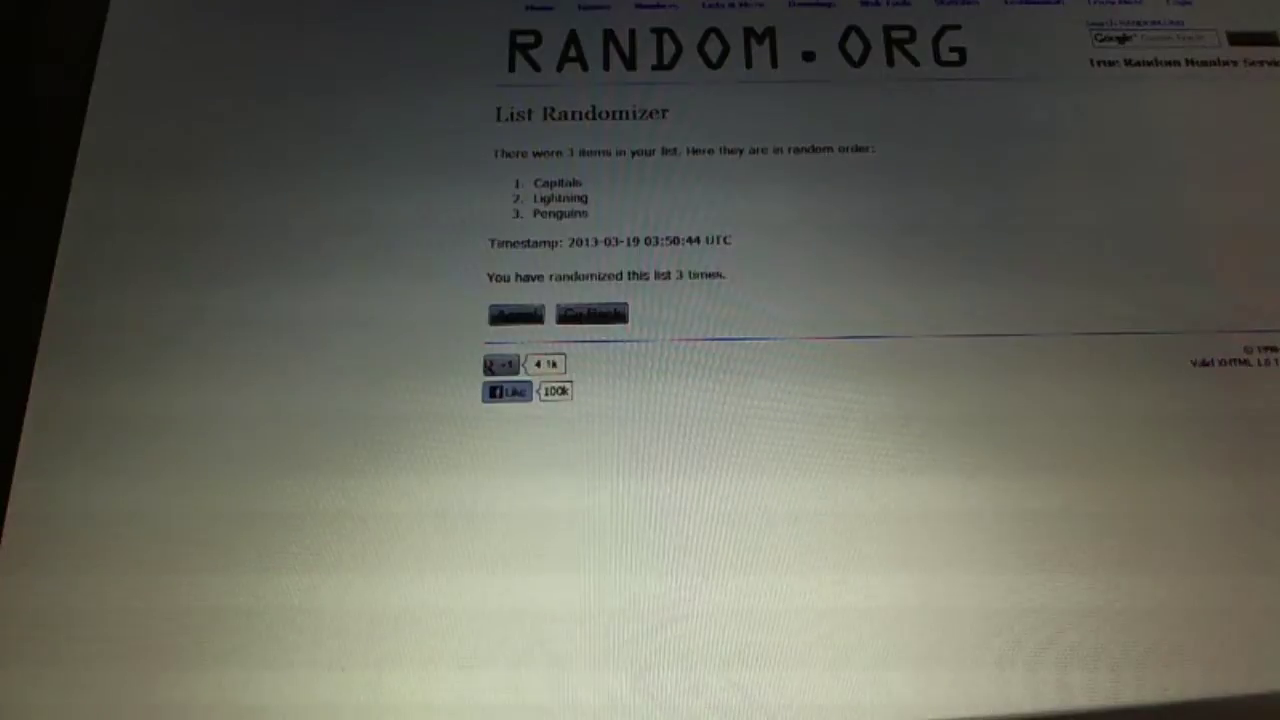
key(alt+Left)
click(510, 297)
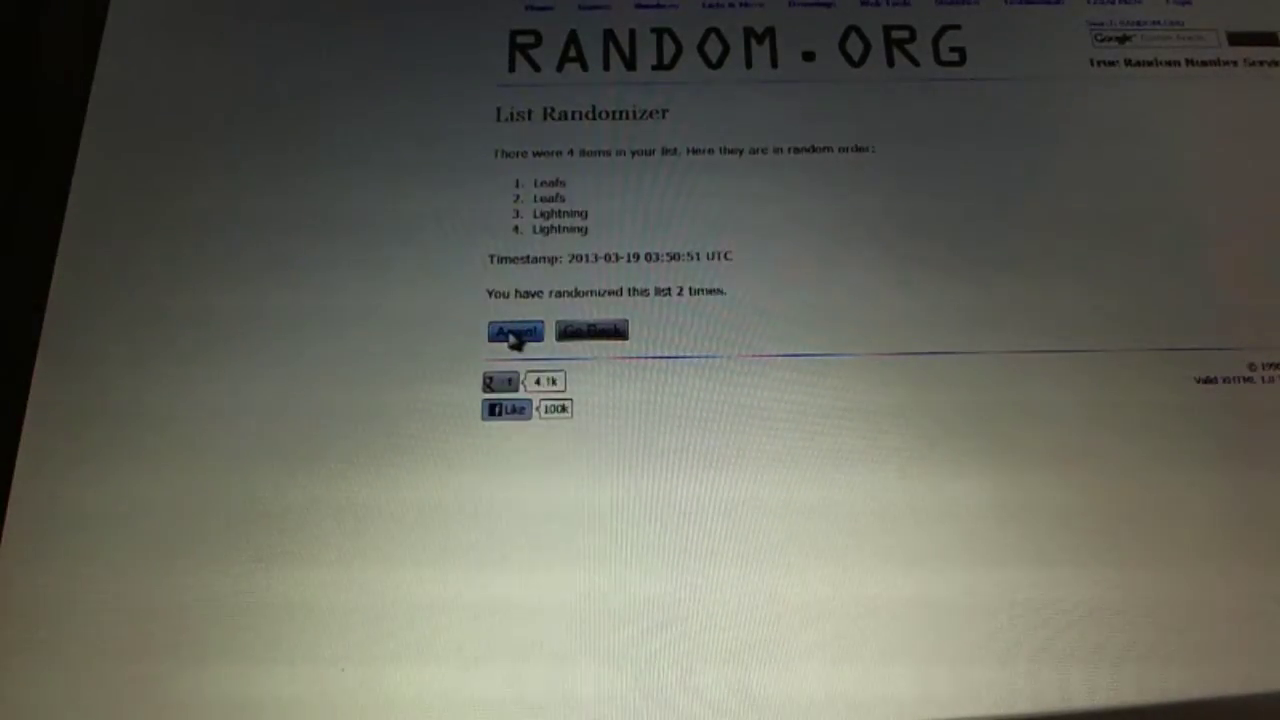
Reshuffle the Leafs and Lightning list, highlight both Lightning entries, and reshuffle twice more.
click(515, 334)
drag(585, 228, 535, 213)
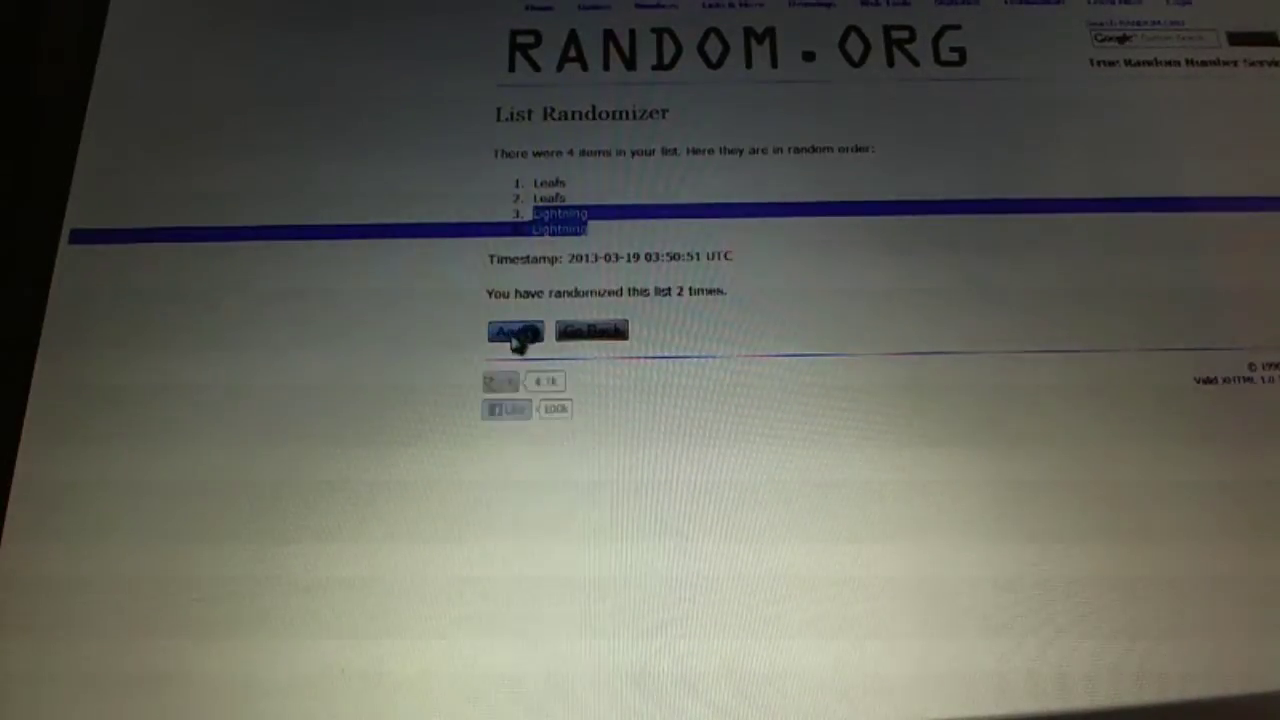
click(516, 334)
click(520, 338)
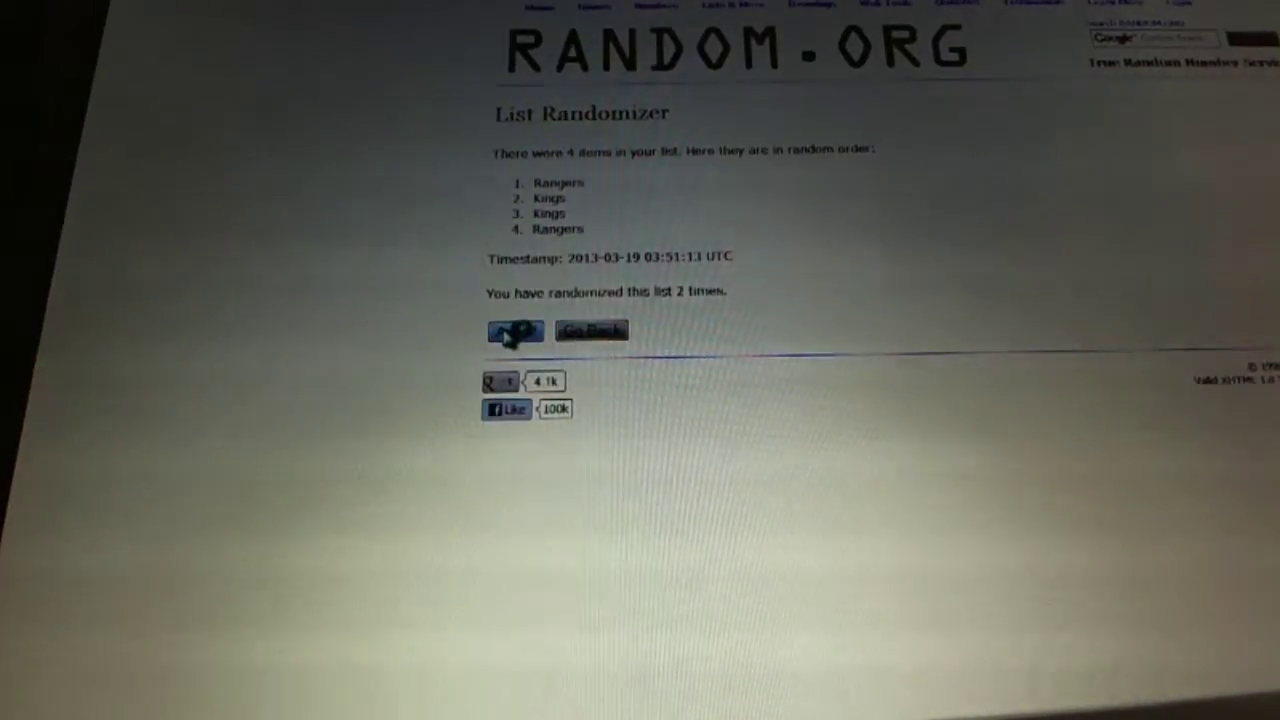
Reshuffle the Rangers and Kings list a third time.
click(508, 334)
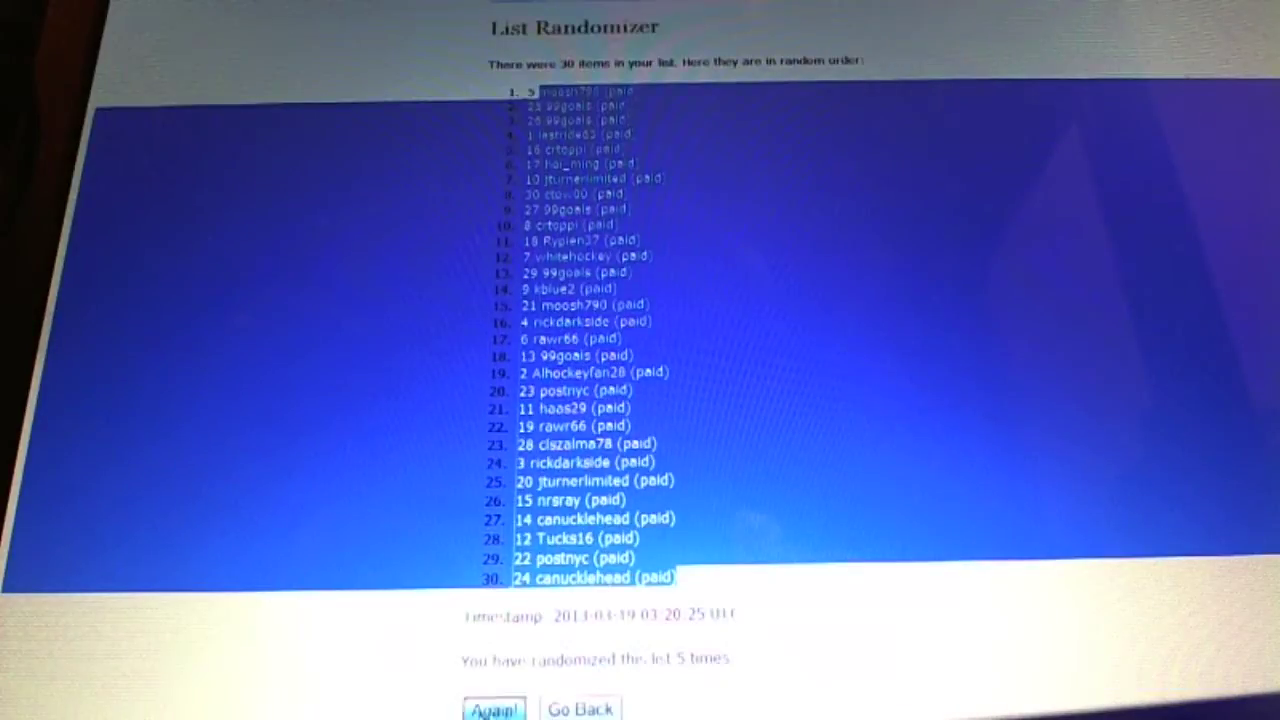
Reshuffle the 30-name participant list twice more, reaching 6 randomizations.
click(485, 710)
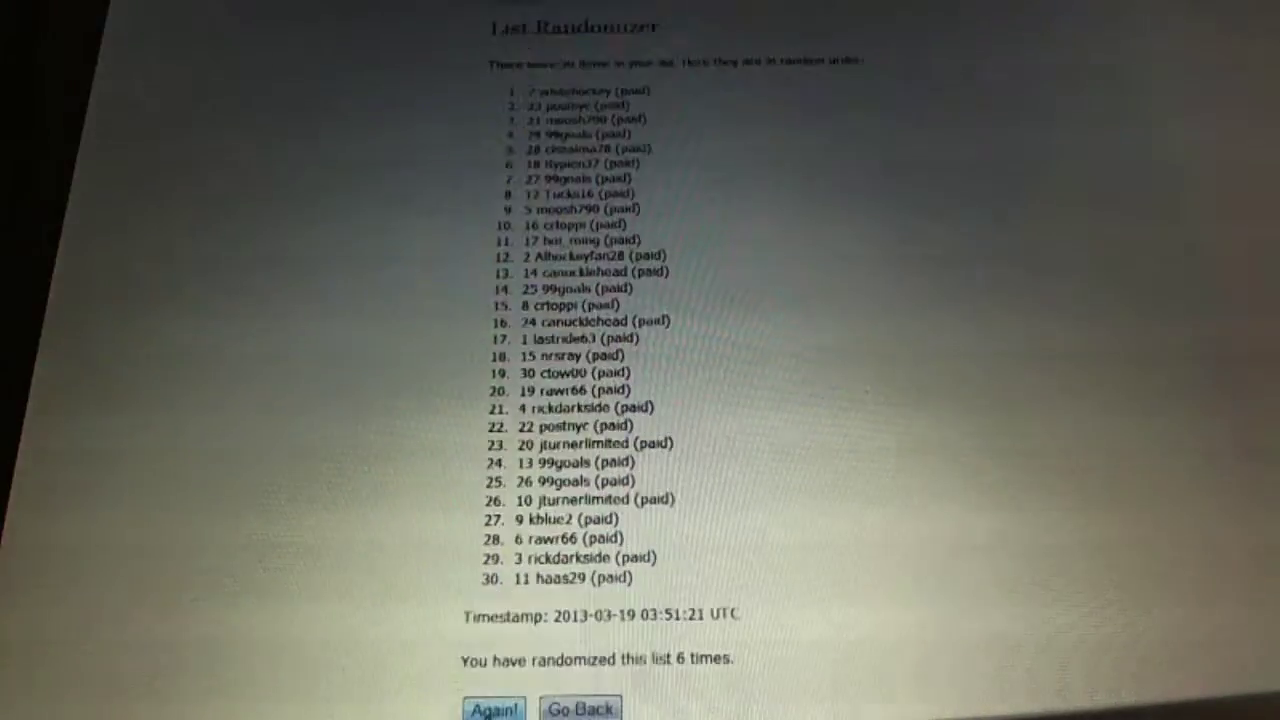
click(493, 710)
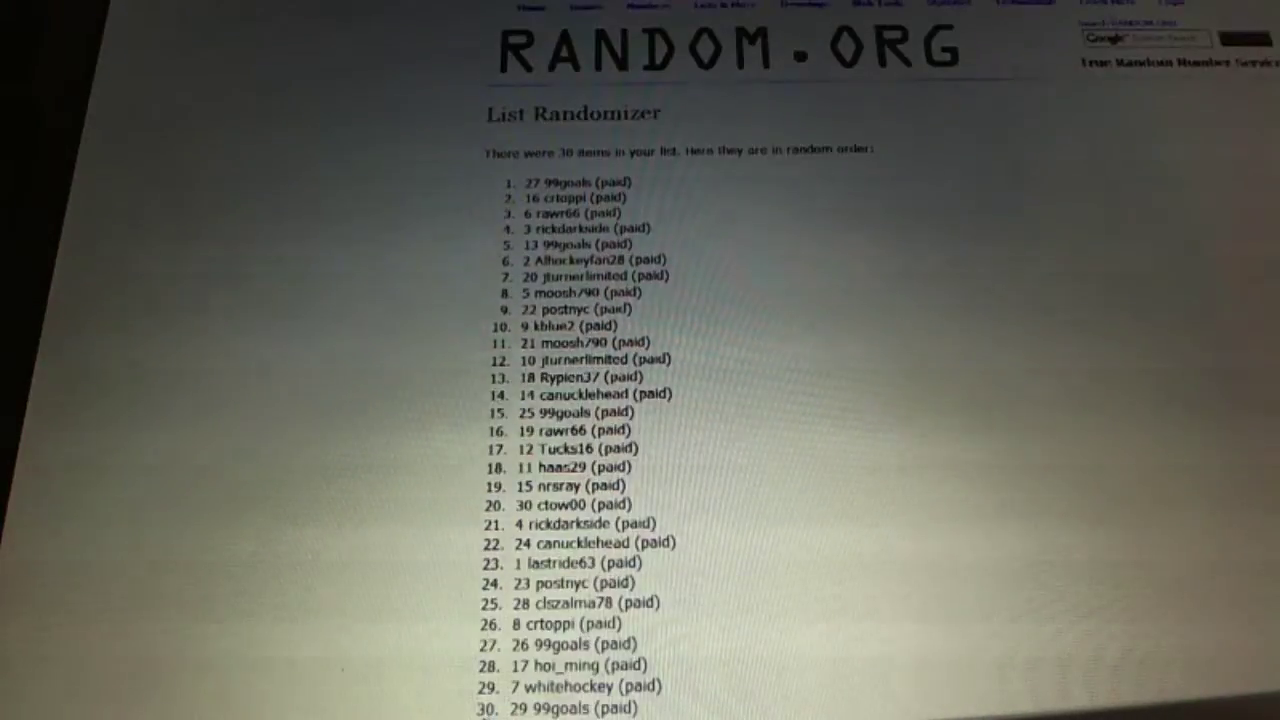